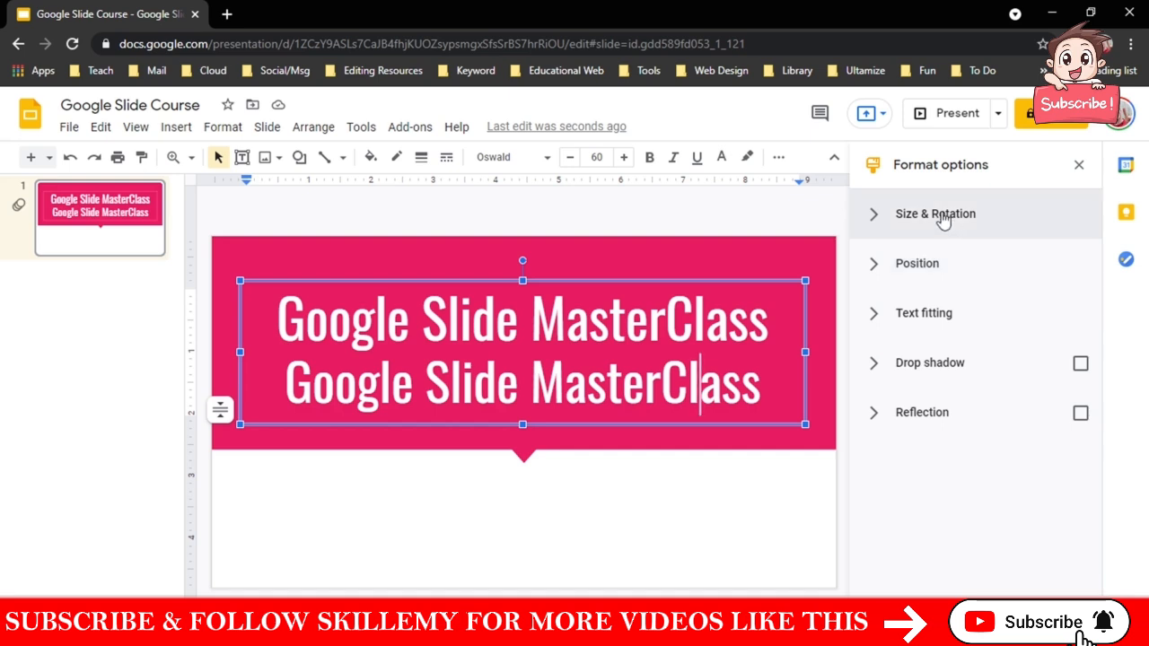
Adjust the title text box's size in small increments until its width is 9.16 in.
click(943, 220)
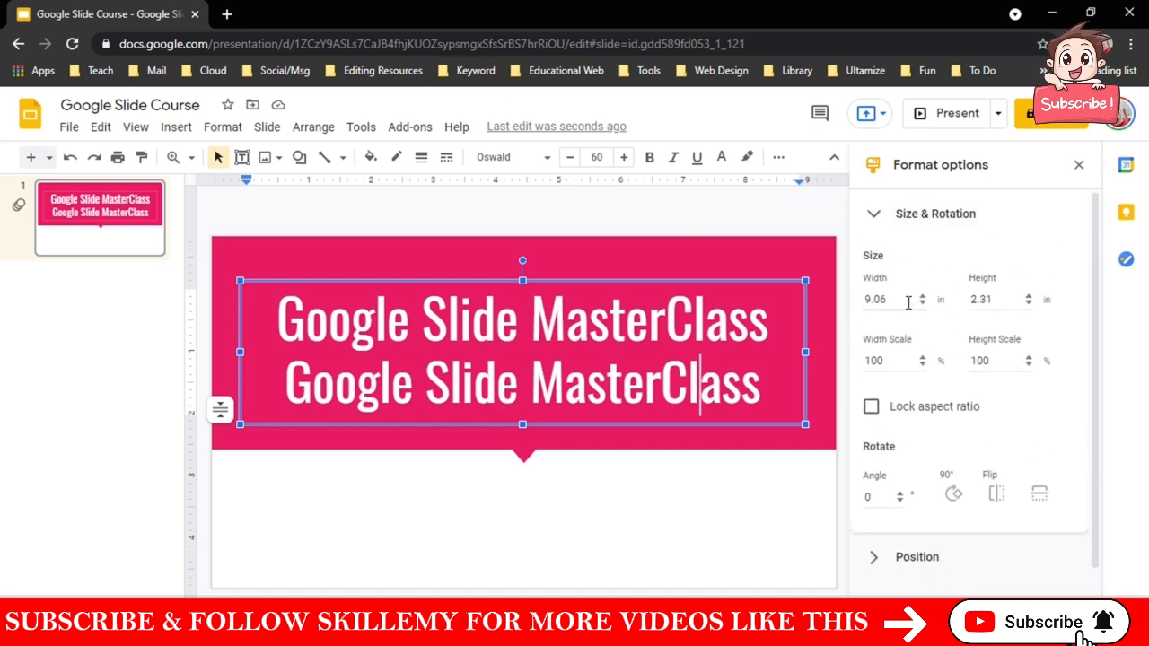
click(922, 295)
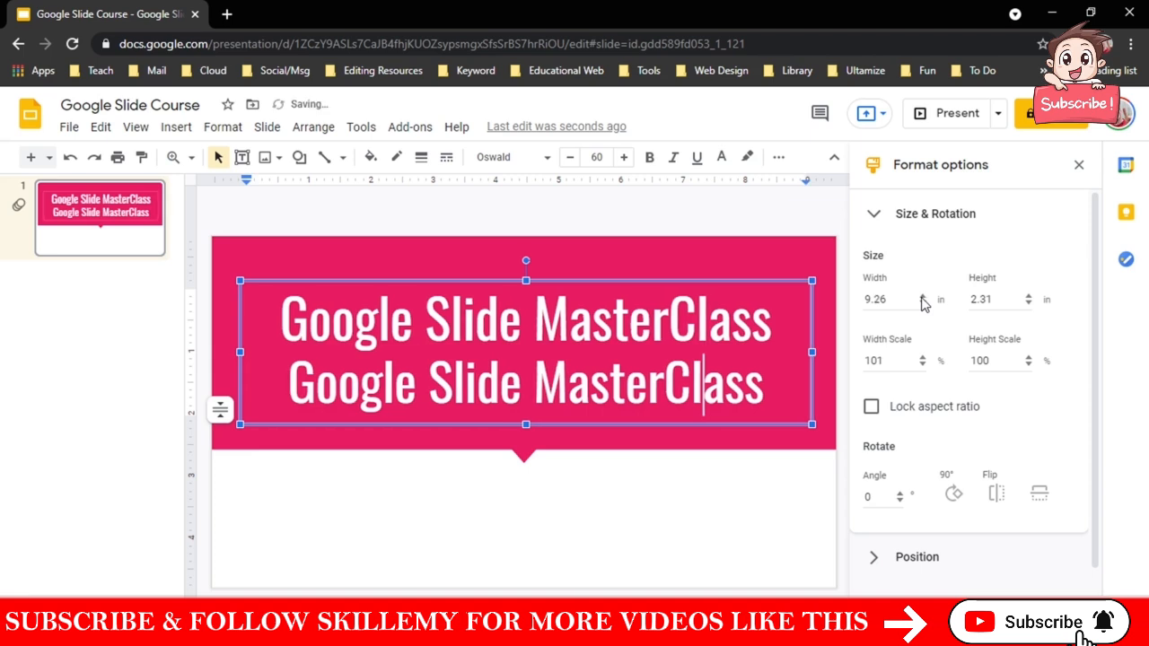
click(922, 295)
click(922, 295)
click(922, 304)
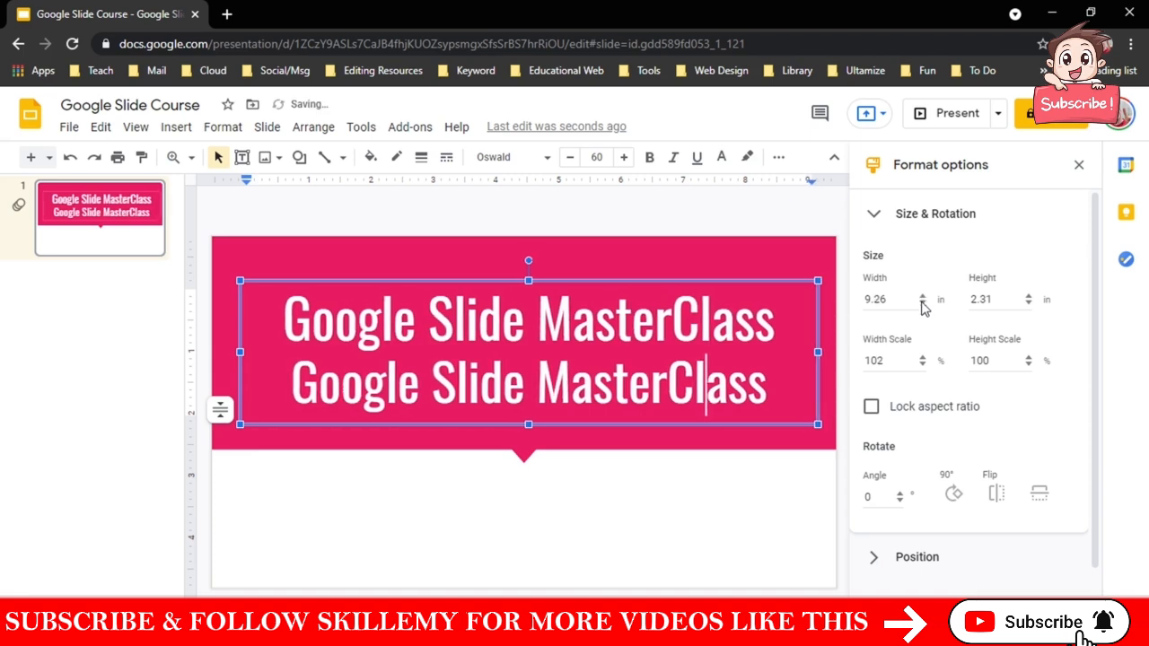
click(922, 303)
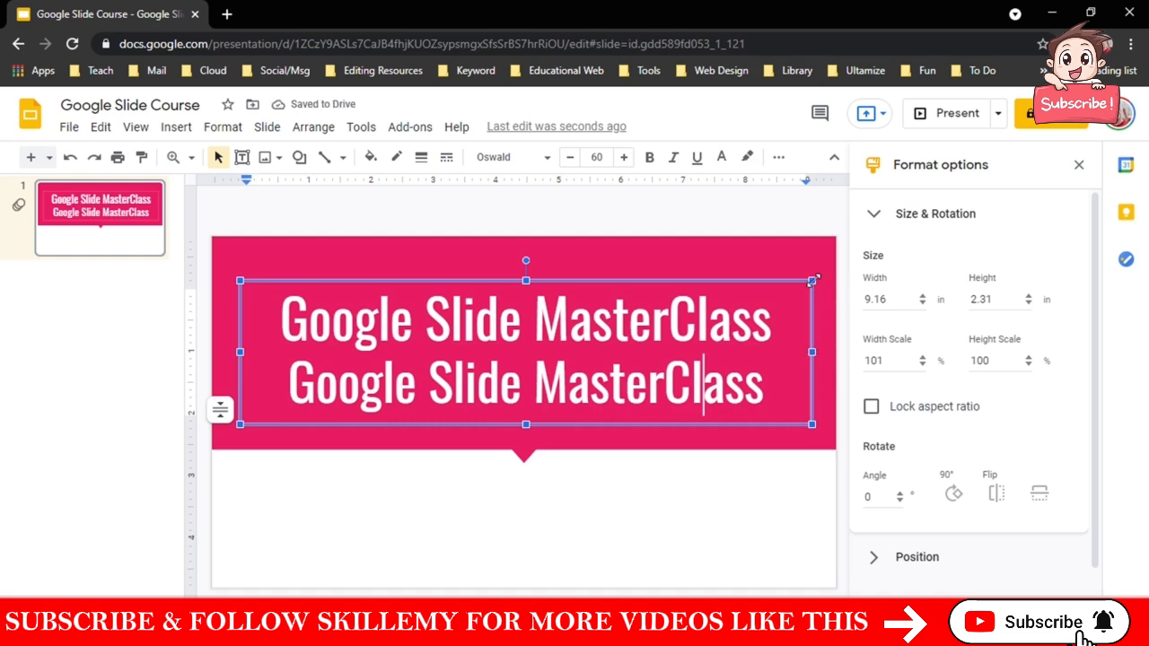
Resize the title text box freehand to about 9.23 by 2.15 in, toggle its aspect ratio lock, and undo the last resize.
drag(812, 281, 806, 285)
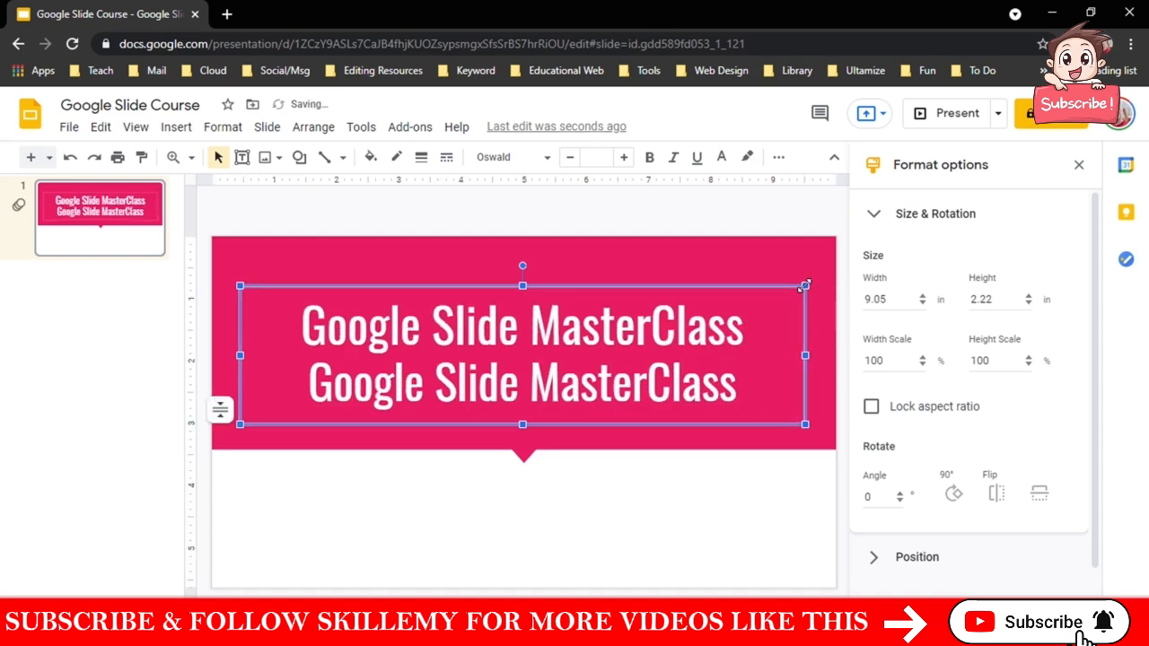
click(898, 417)
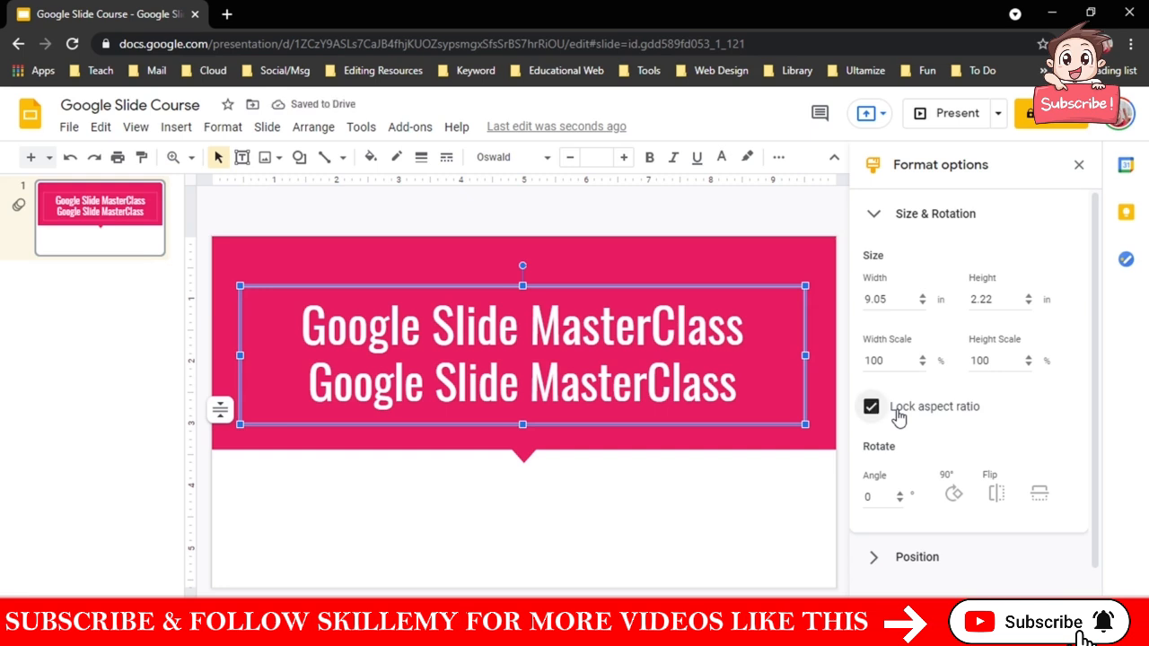
drag(804, 284, 826, 368)
click(871, 407)
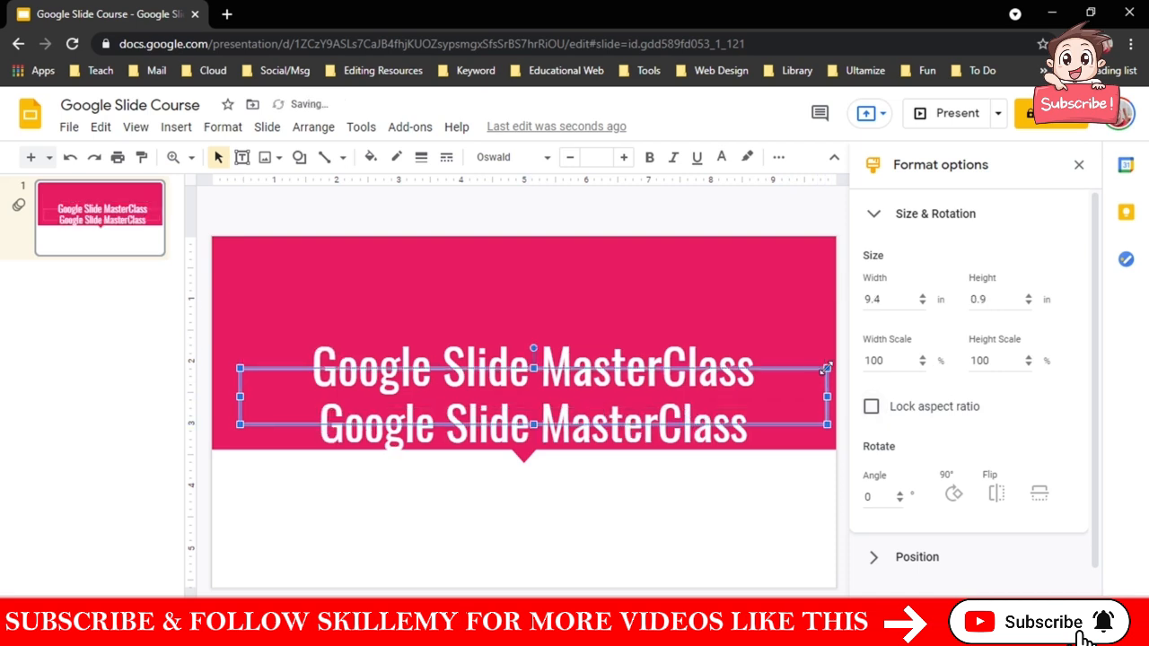
key(ctrl+z)
Switch the title text box's position reference point to Center and back to Top left.
scroll(933, 456, down, 2)
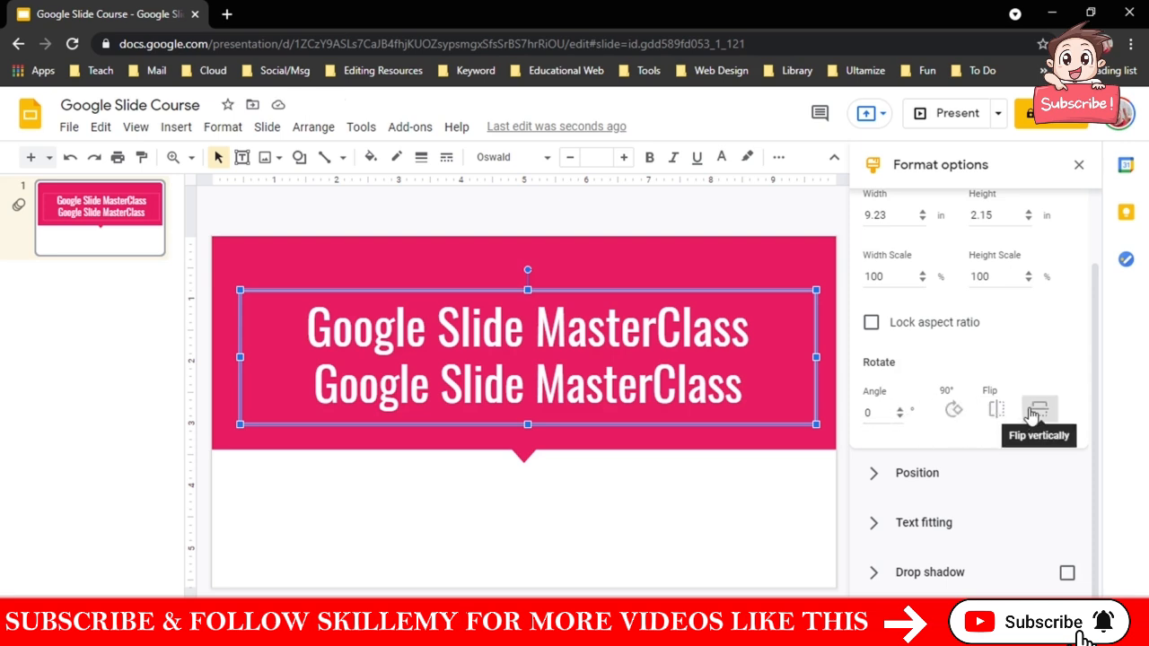
click(911, 471)
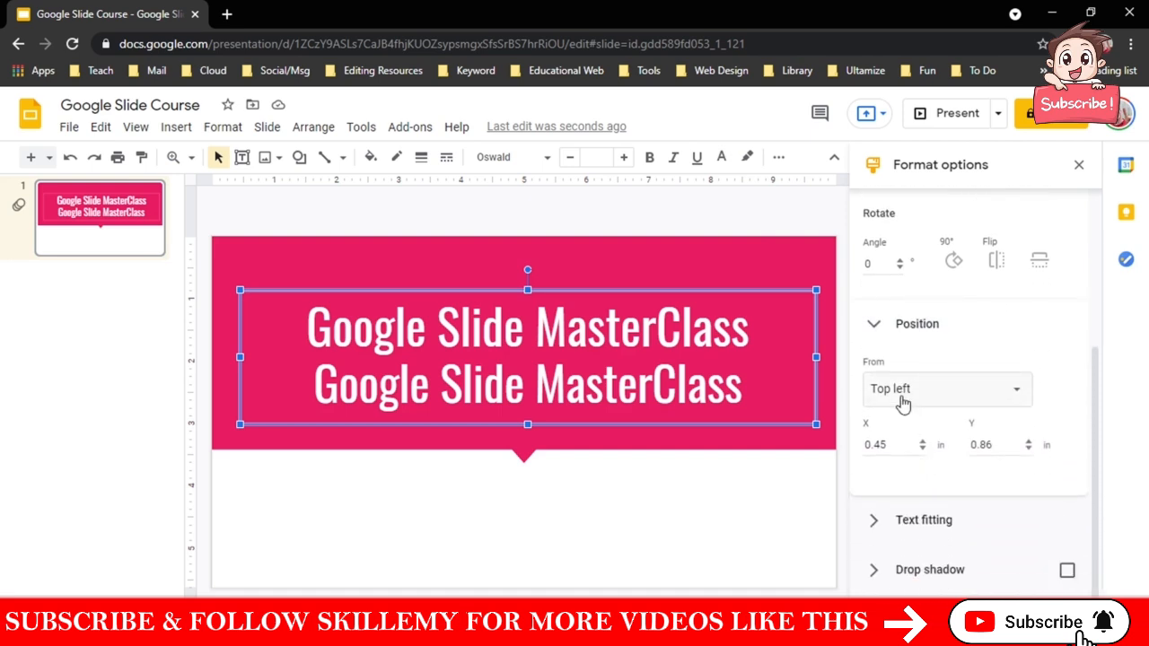
click(903, 402)
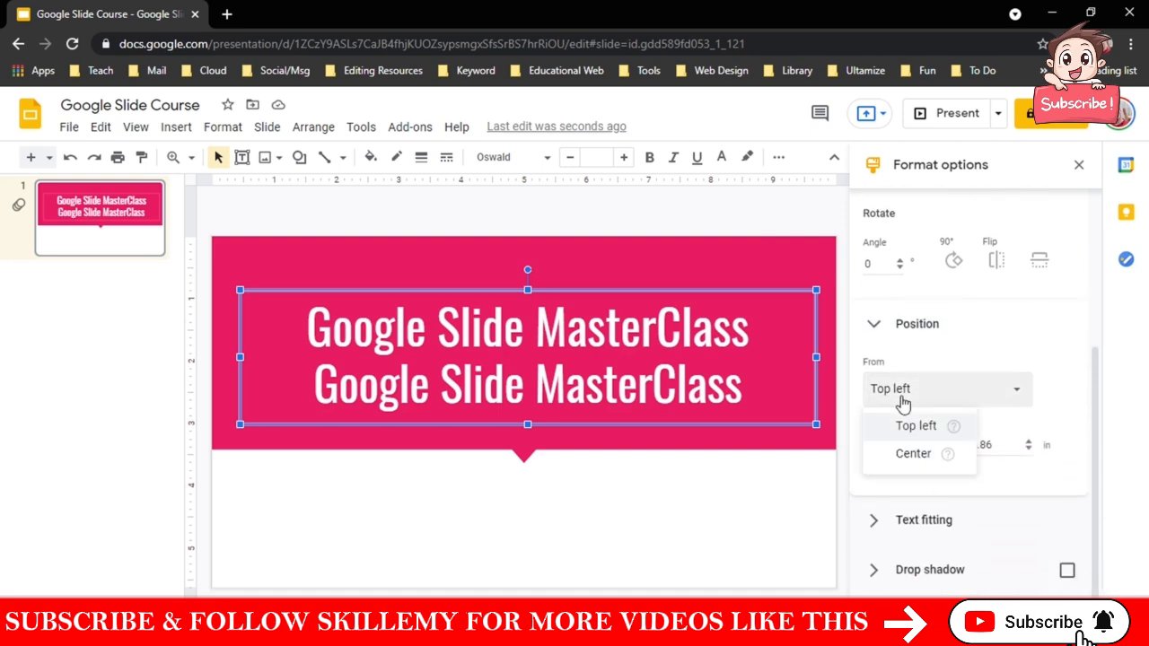
click(909, 456)
click(904, 406)
click(908, 424)
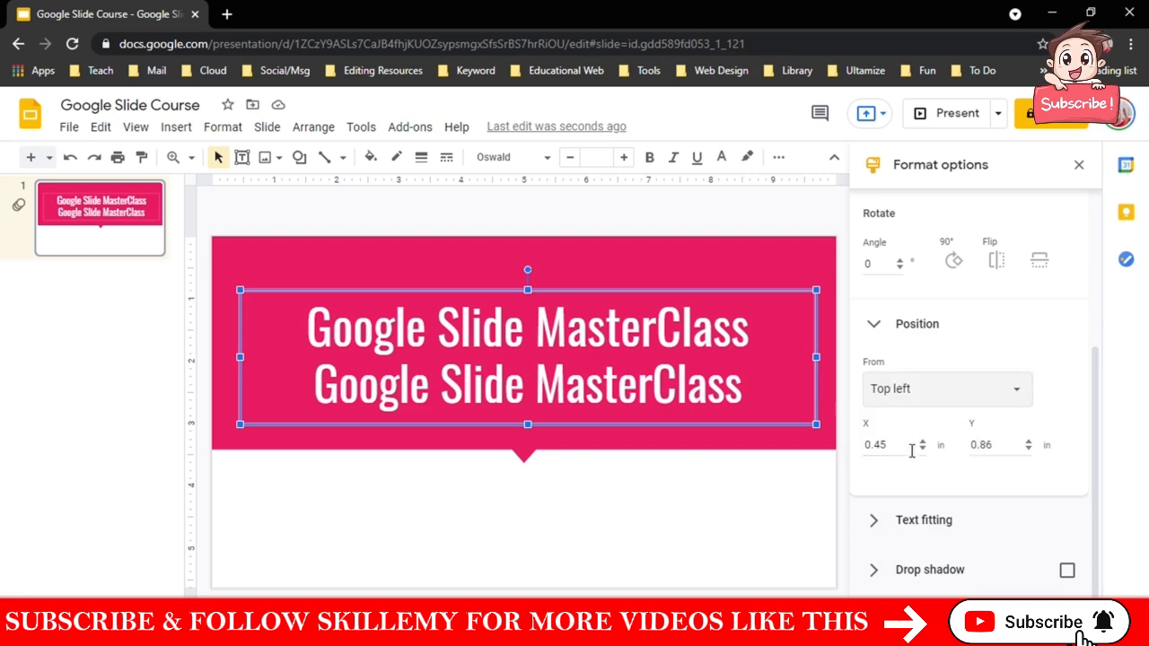
Review the title text box's indentation, autofit and padding settings under Text fitting.
click(943, 518)
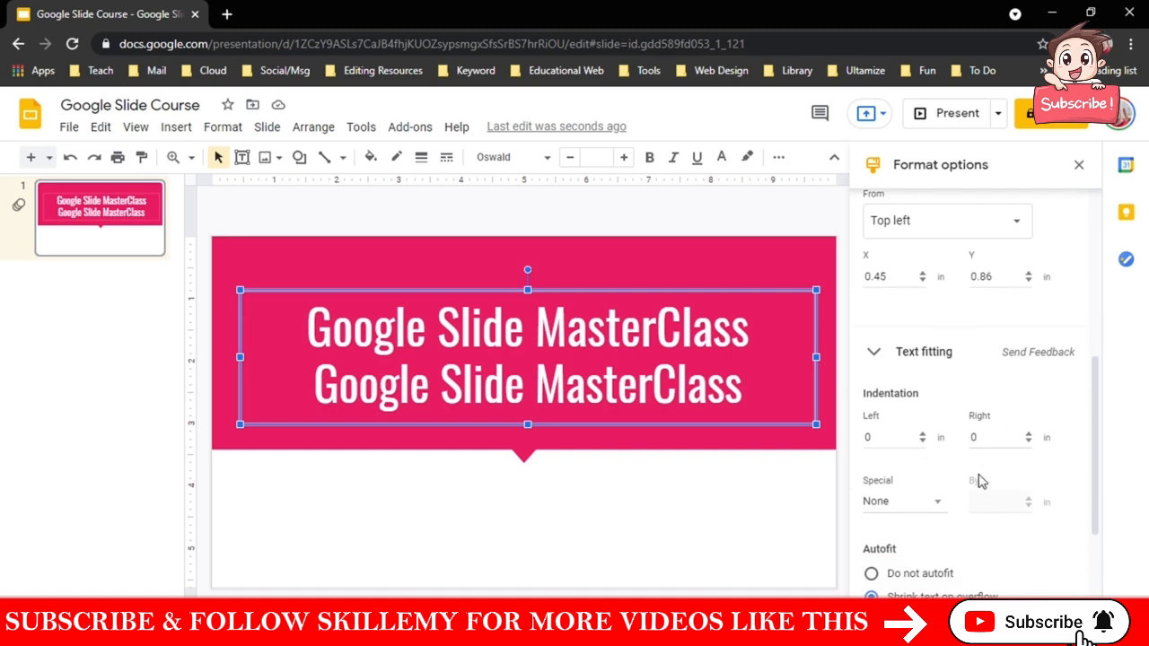
scroll(980, 483, down, 2)
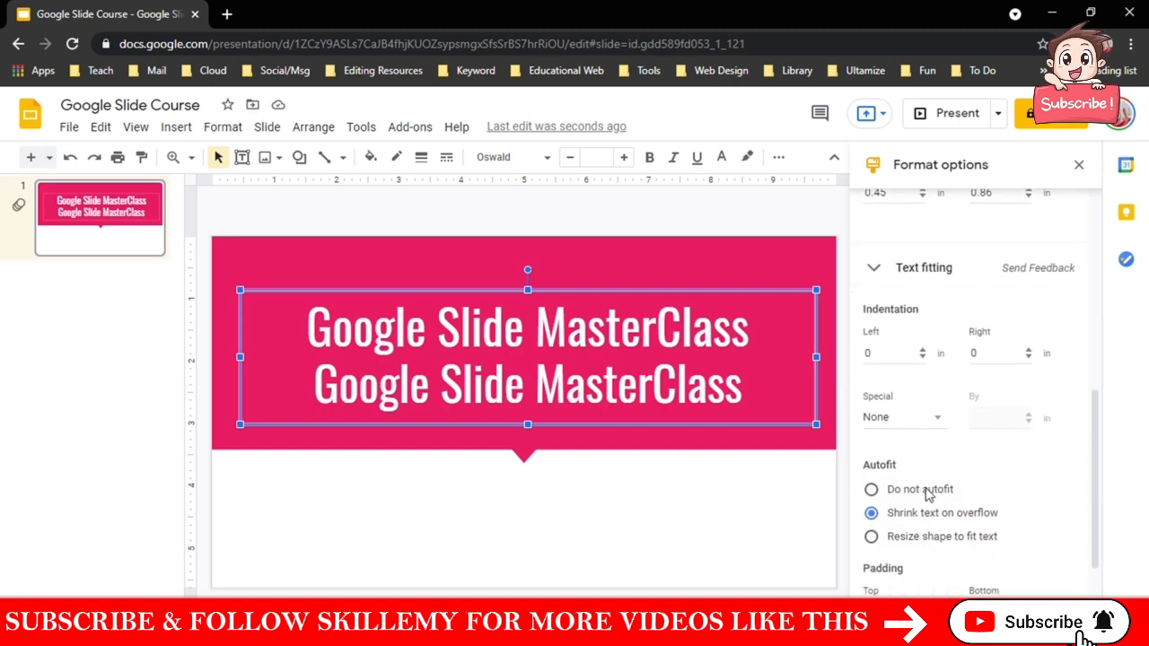
scroll(924, 485, down, 1)
scroll(920, 458, down, 1)
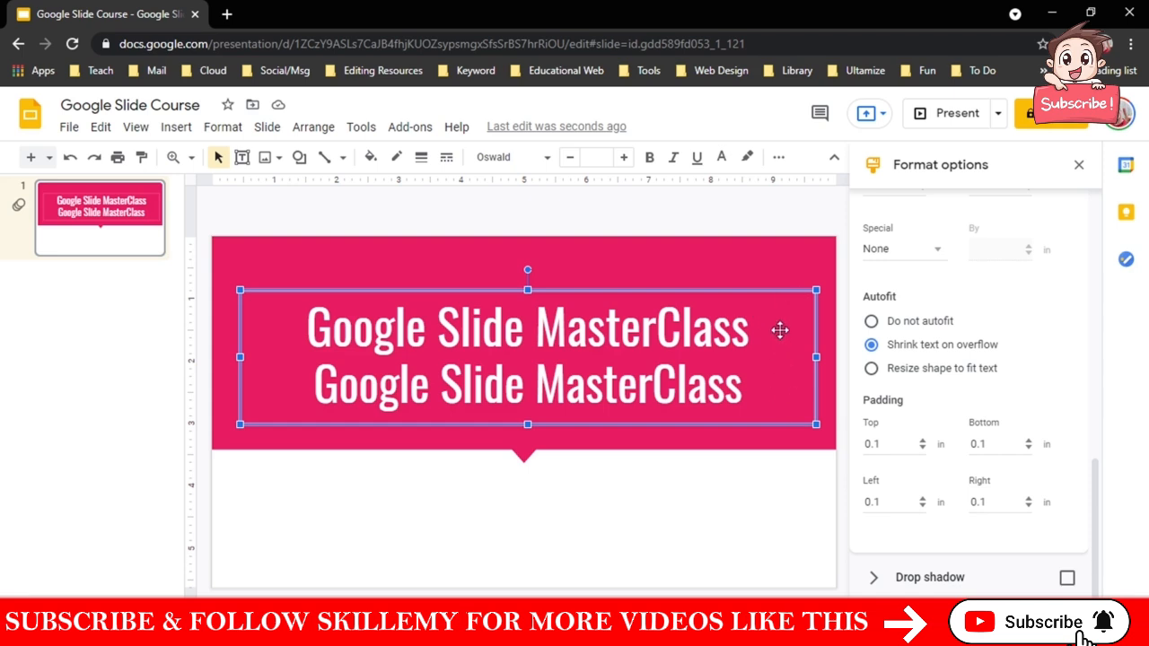
Add a drop shadow to the title text and try white as the shadow color.
scroll(961, 422, down, 1)
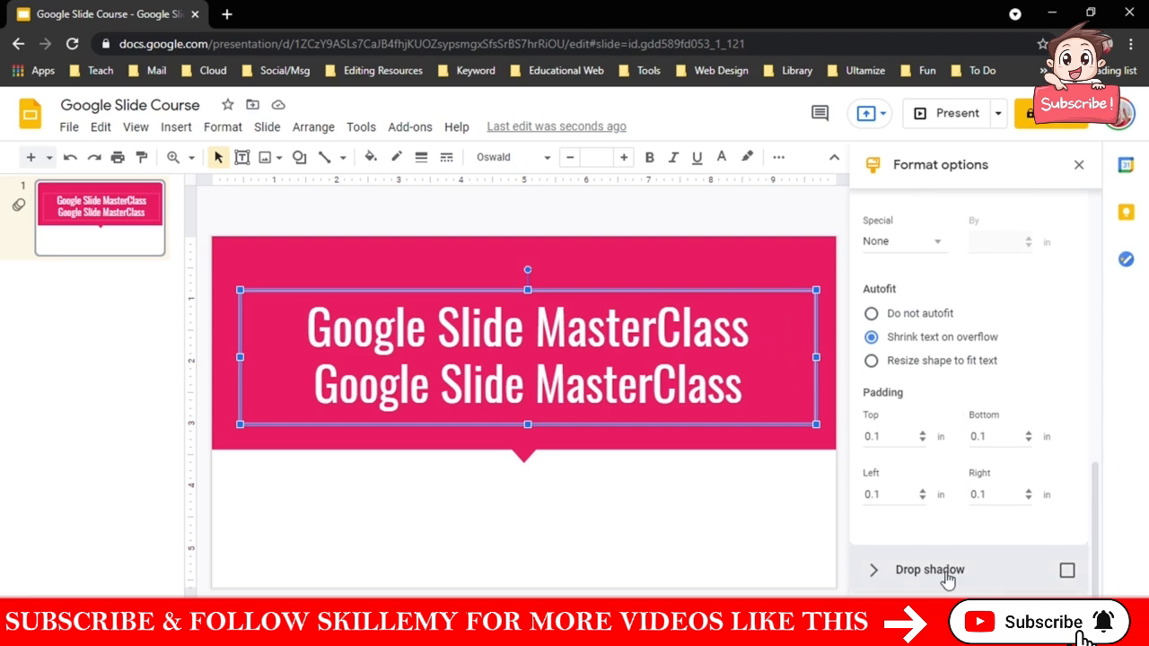
click(947, 575)
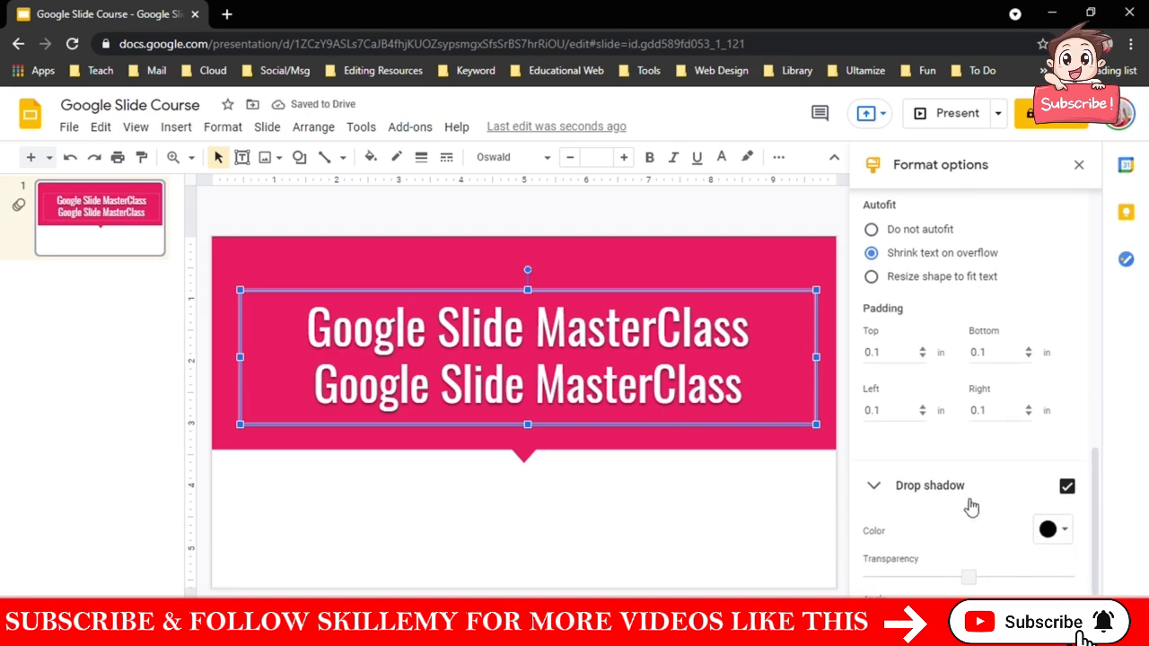
scroll(970, 505, down, 2)
click(1051, 447)
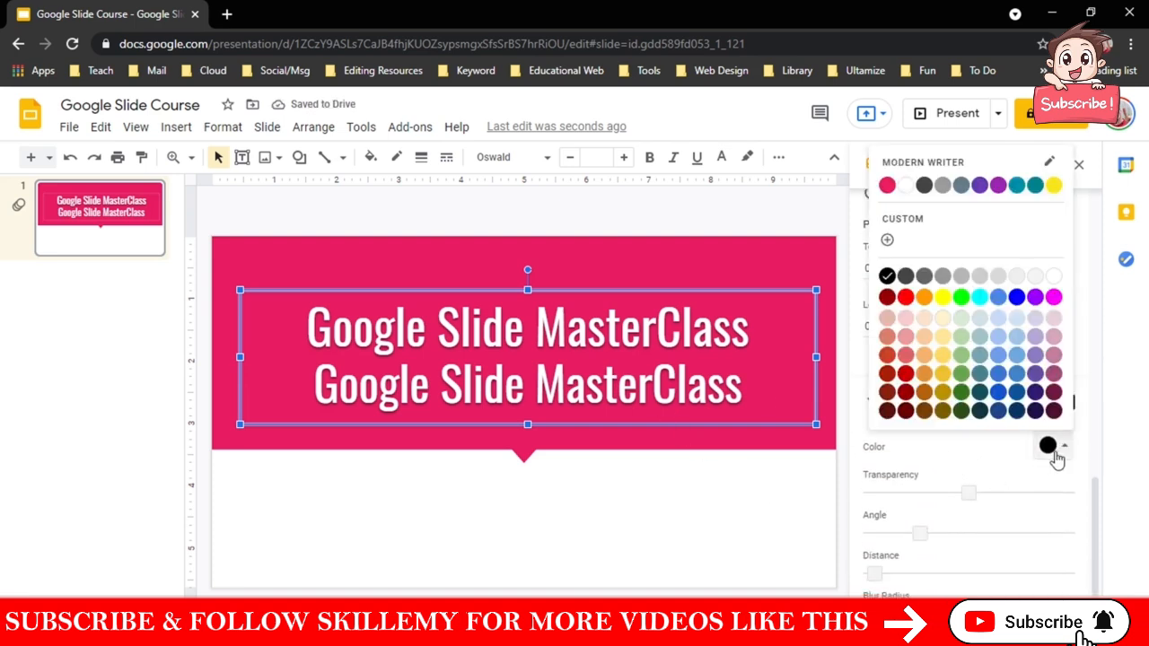
click(1056, 280)
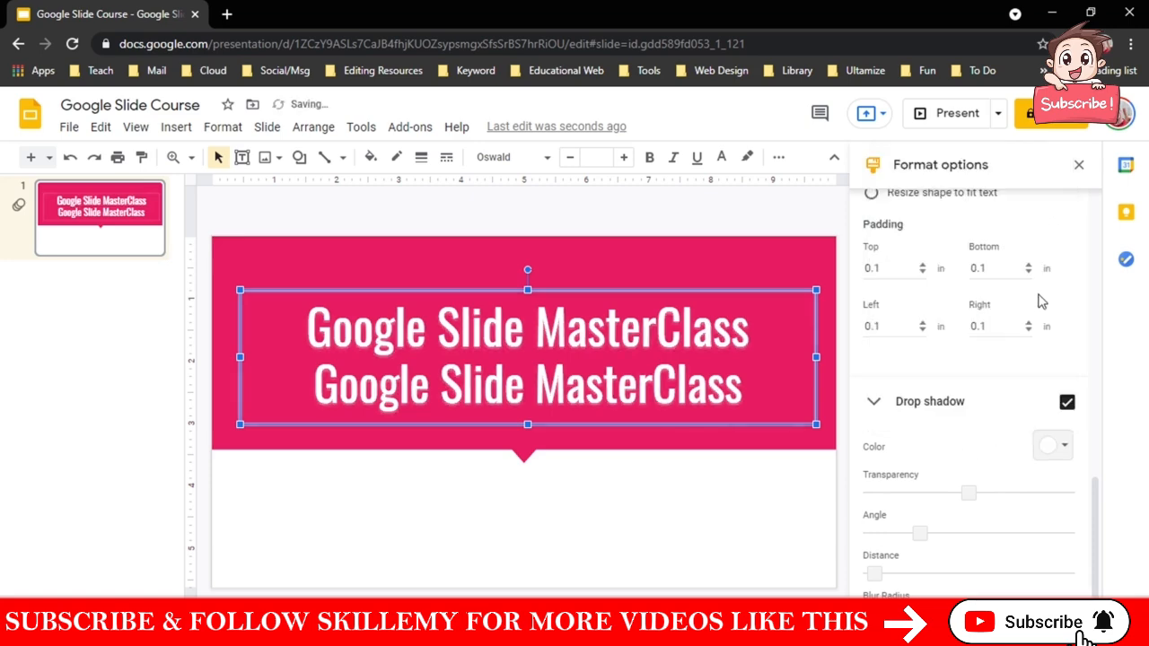
Set the title's drop shadow color to black and reduce the shadow's transparency to the minimum.
click(1053, 445)
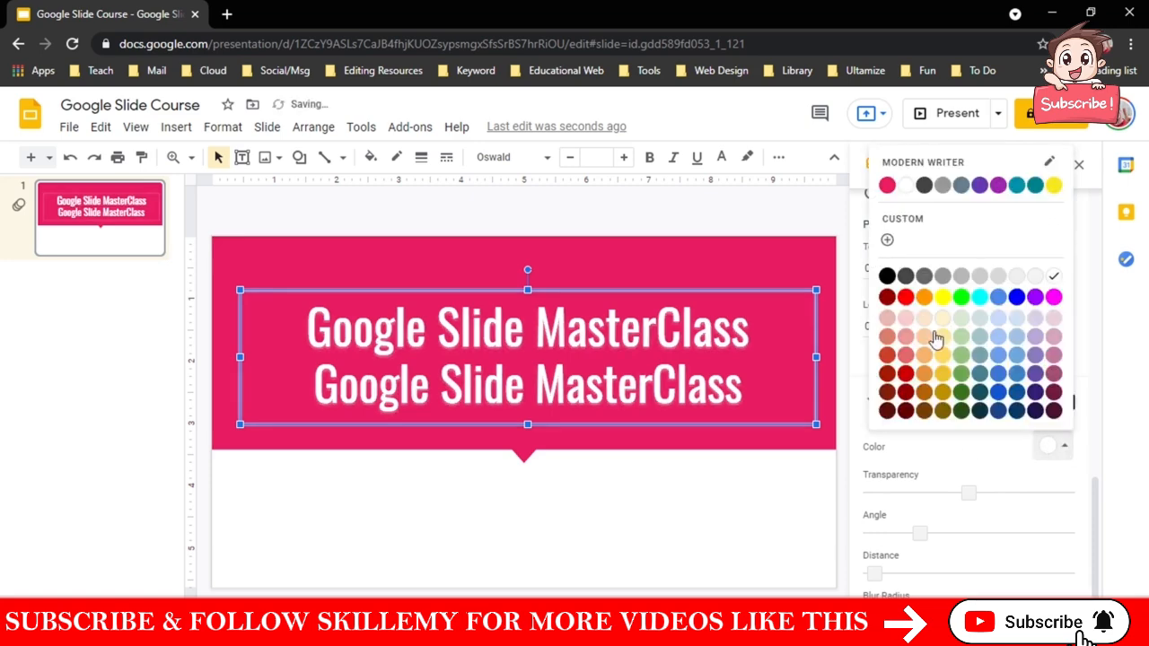
click(887, 276)
scroll(951, 440, down, 1)
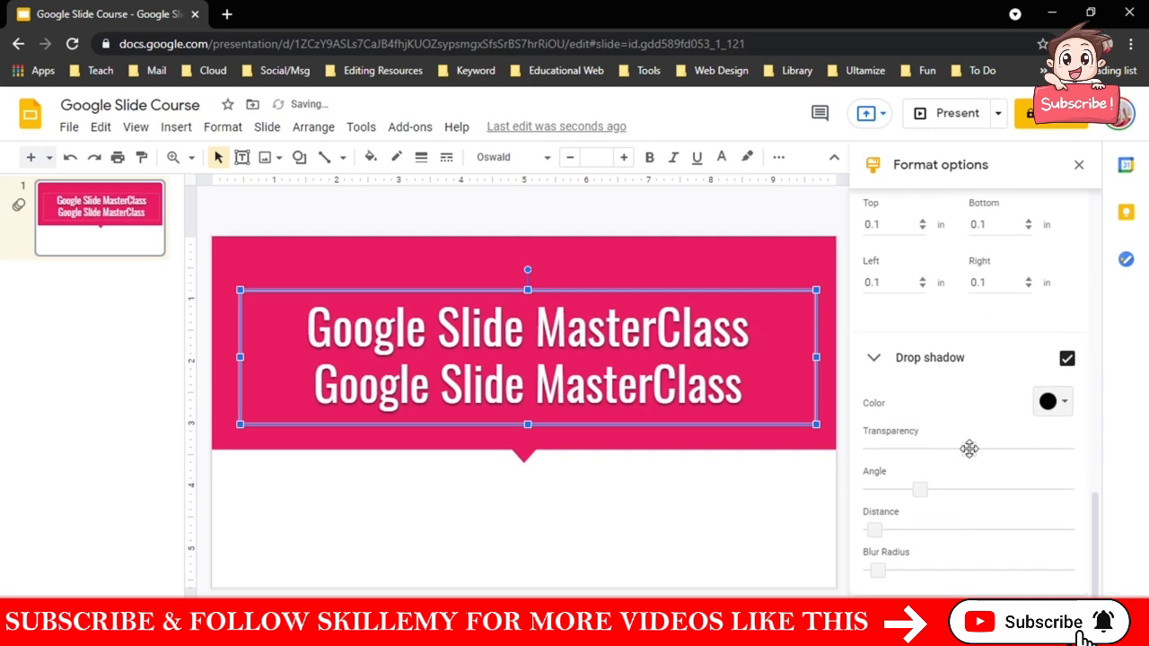
drag(969, 449, 867, 449)
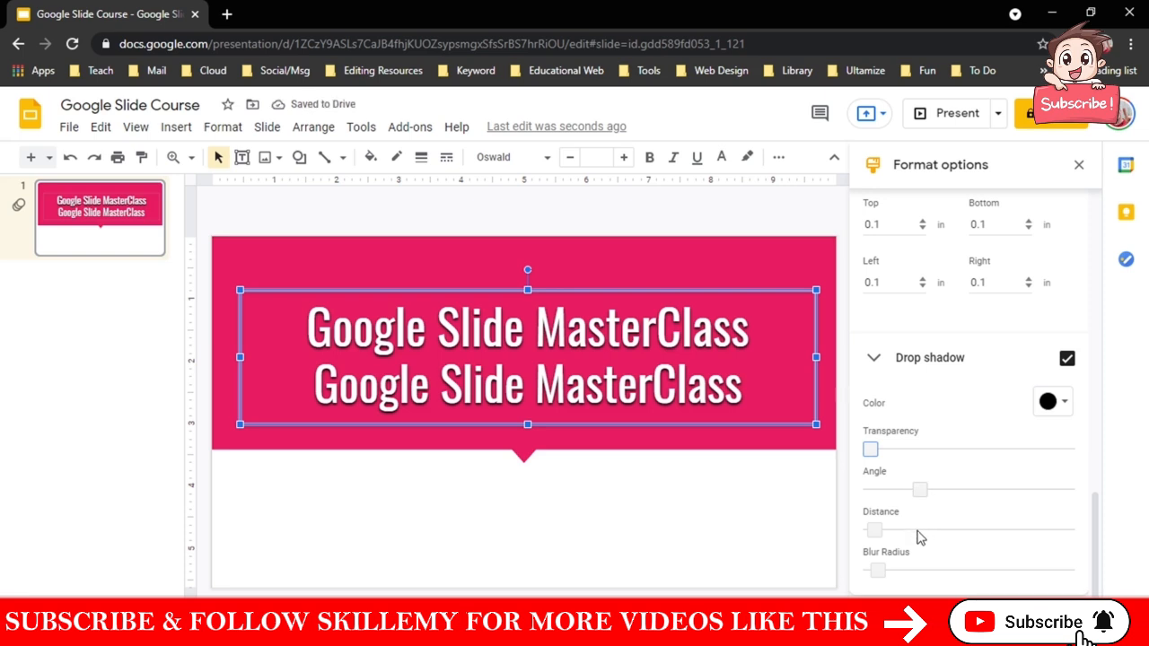
Add a reflection to the title text box, increase the reflection's distance to about a quarter of its range, and close the format options.
click(937, 617)
scroll(952, 586, down, 1)
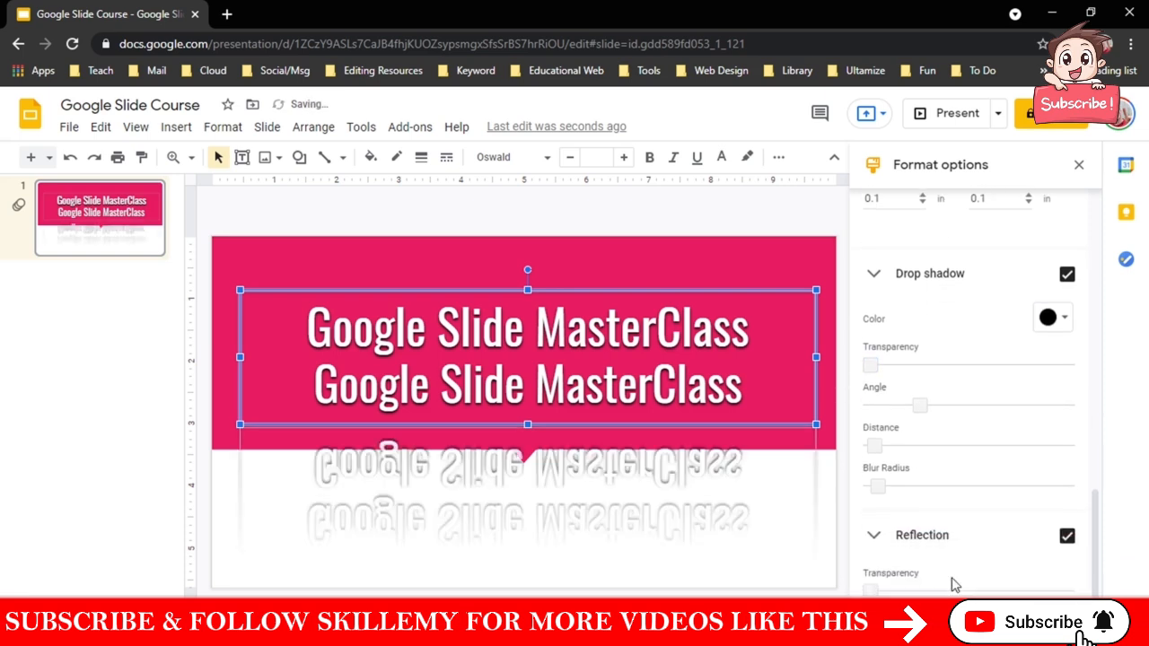
scroll(959, 555, down, 1)
scroll(959, 556, down, 1)
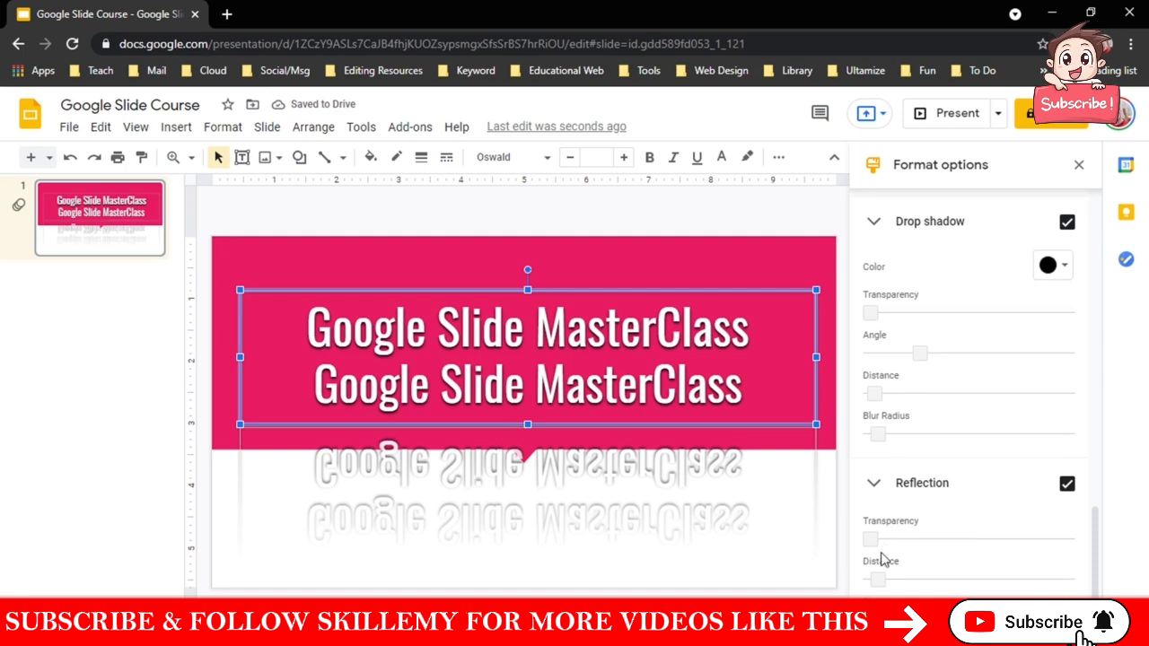
mouse_move(875, 584)
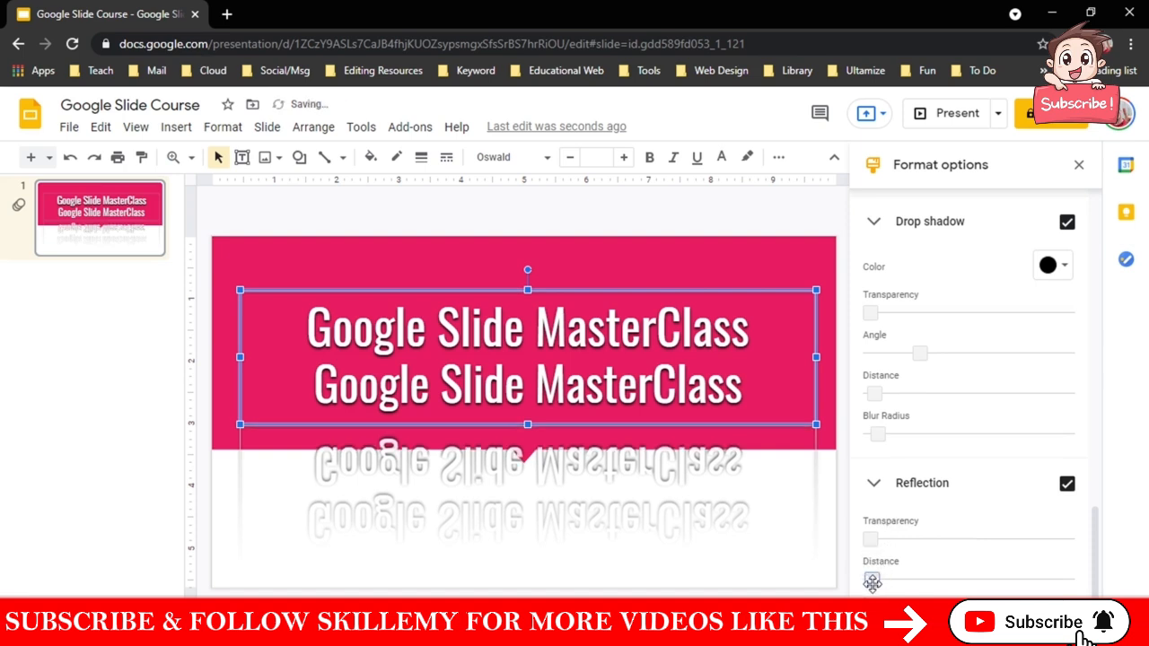
drag(878, 583, 929, 581)
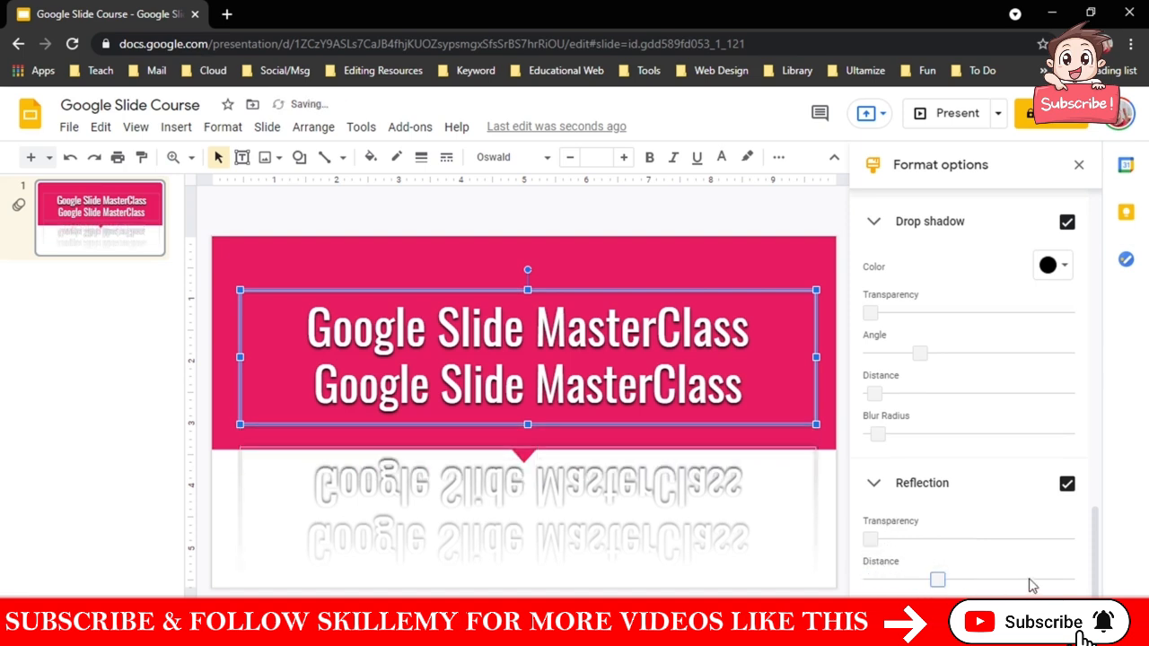
click(830, 590)
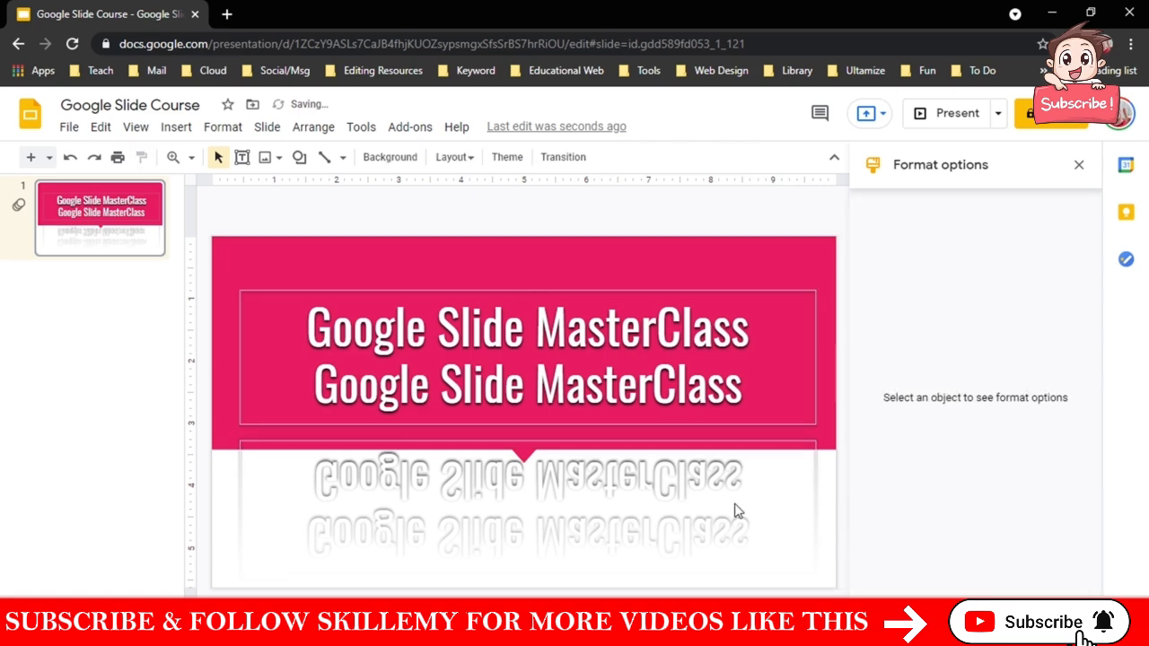
click(739, 402)
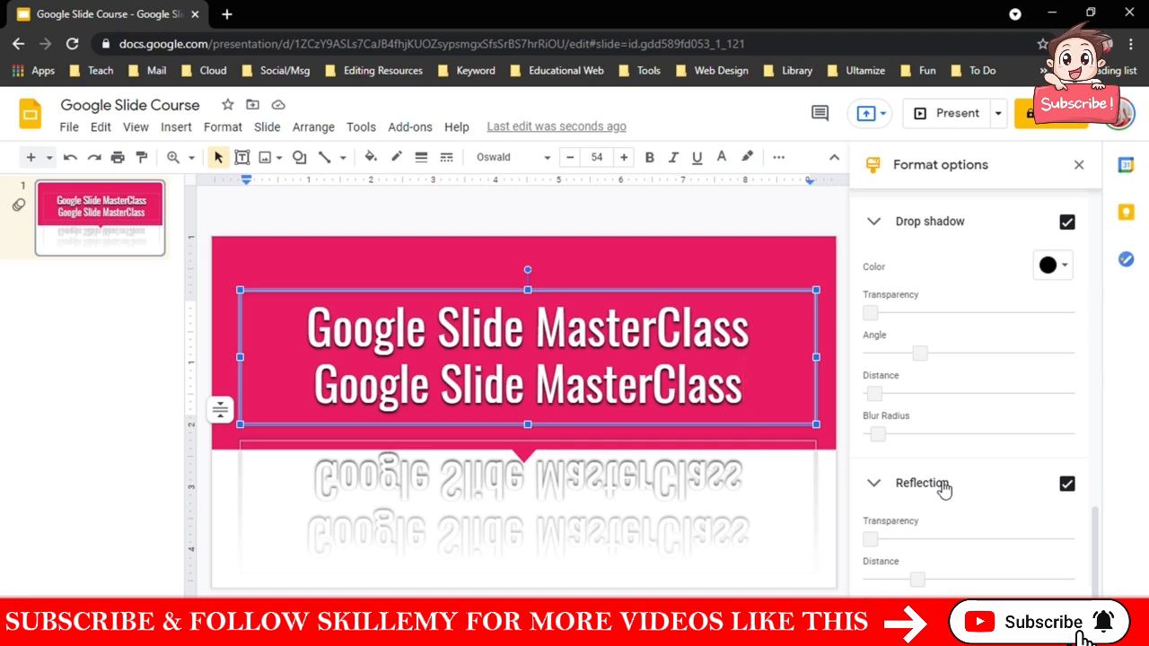
click(1077, 164)
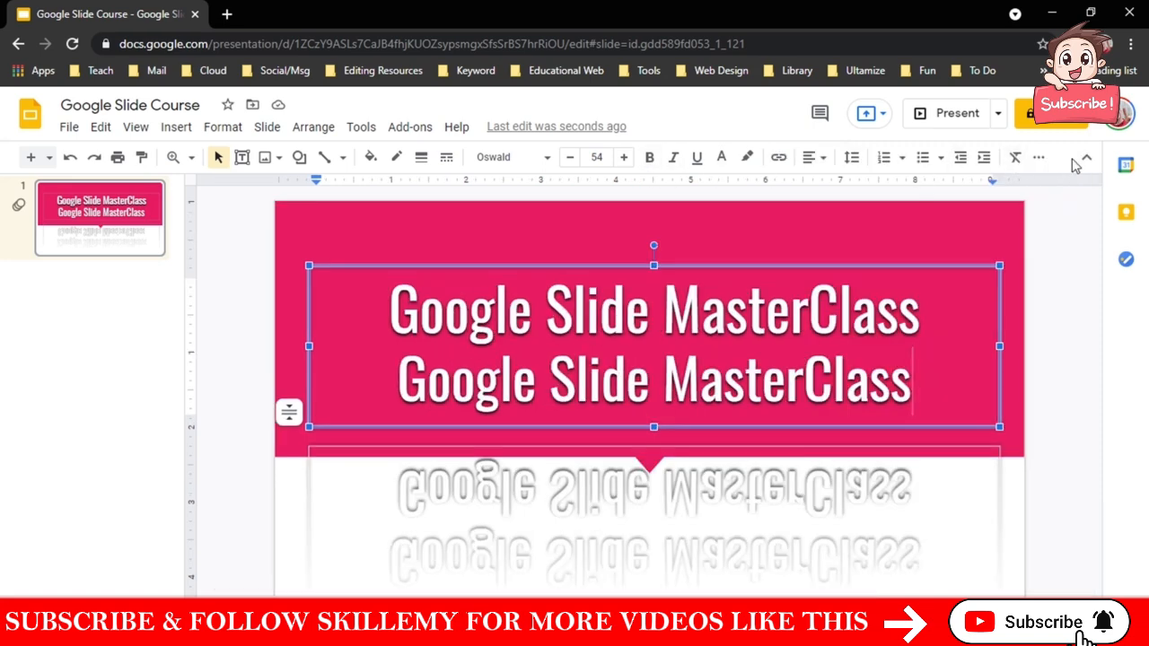
Hide and restore the presentation's menus, and view the extra formatting and animation commands for the title.
click(1085, 160)
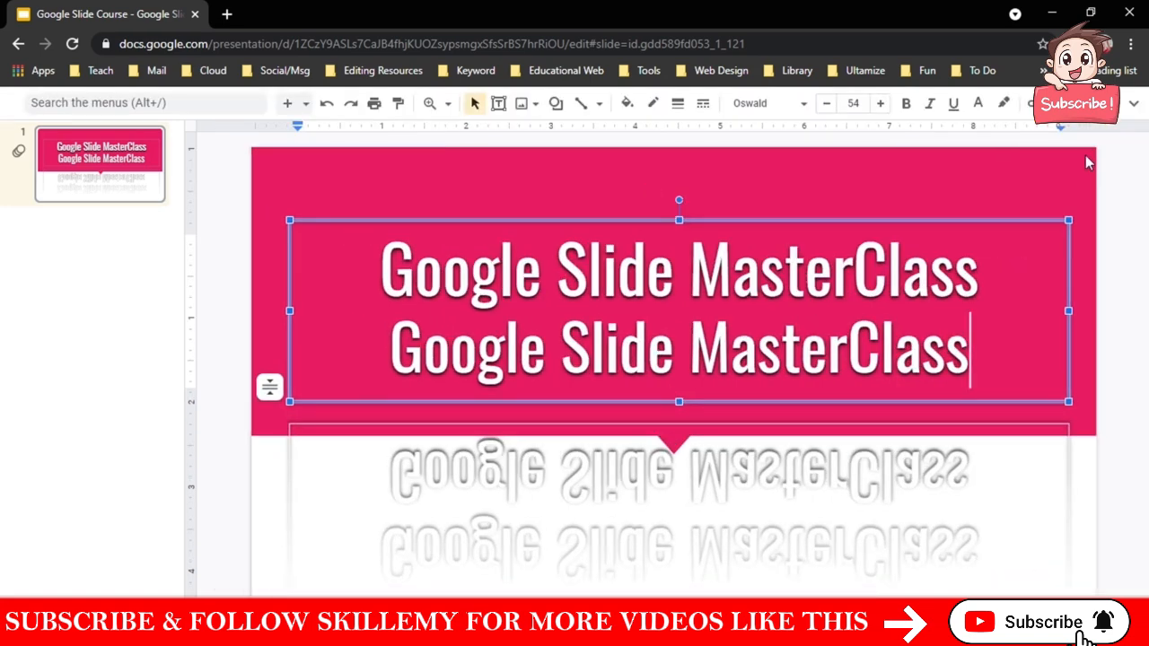
click(1136, 112)
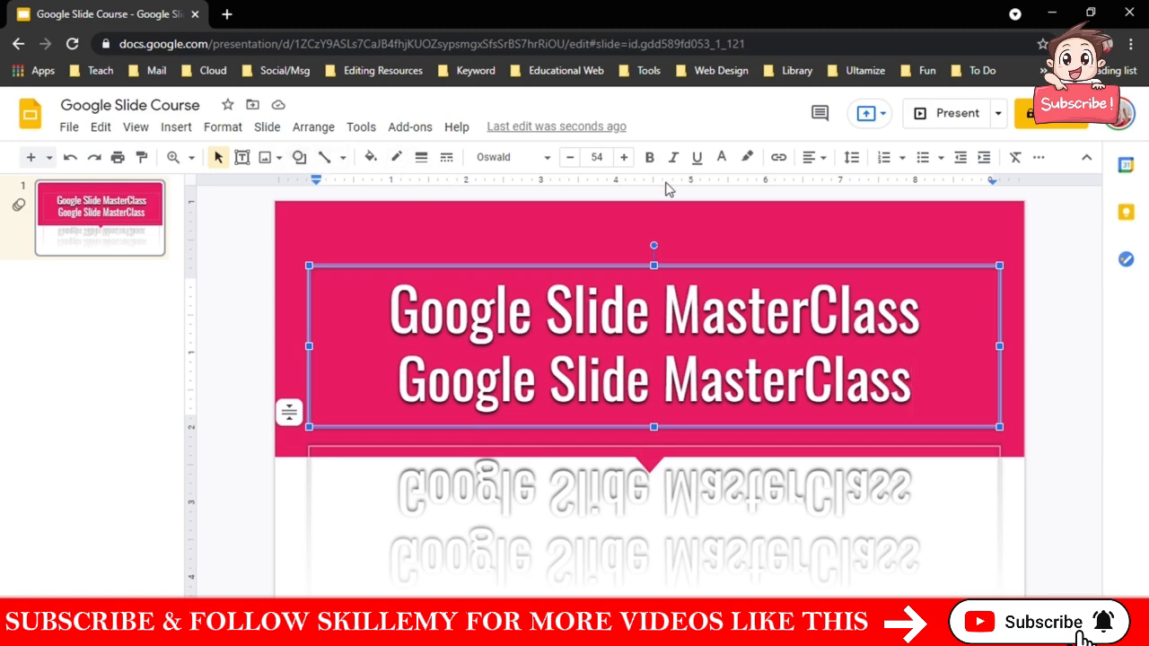
click(1036, 159)
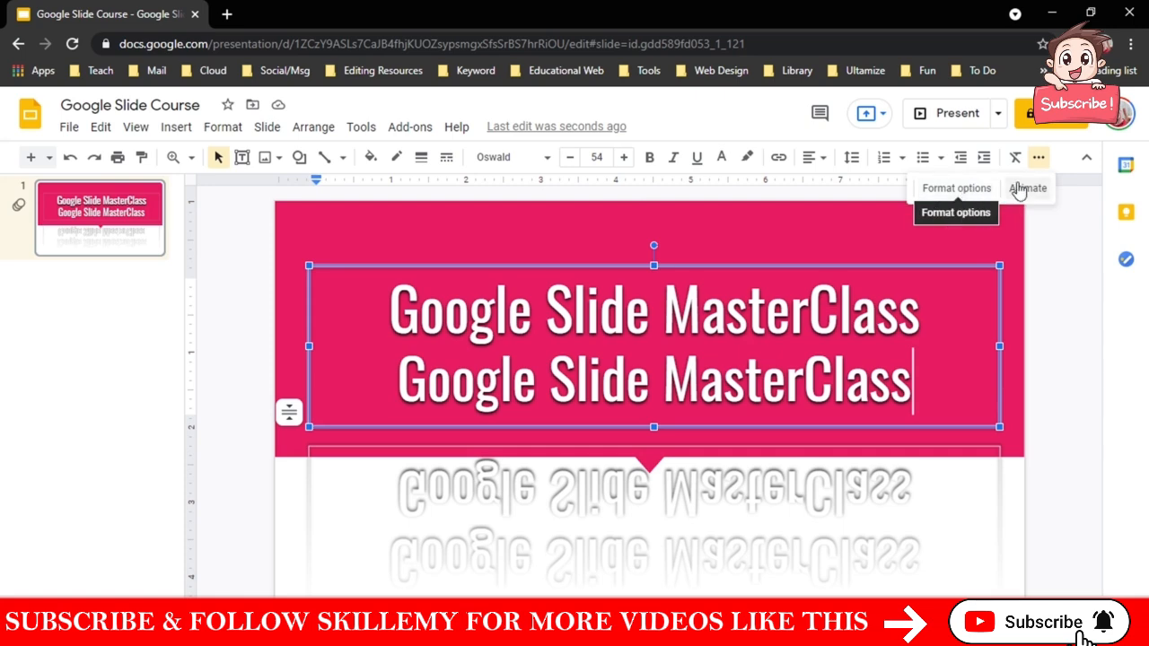
click(1083, 200)
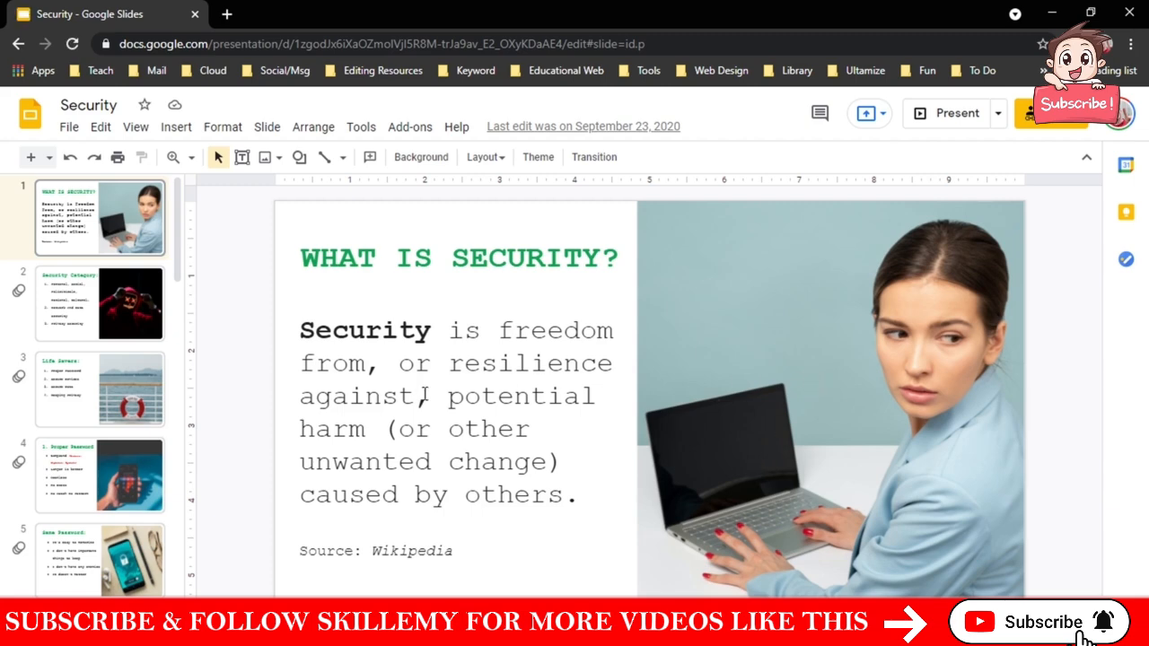
Show the choices for creating a new file from the Security presentation.
click(61, 128)
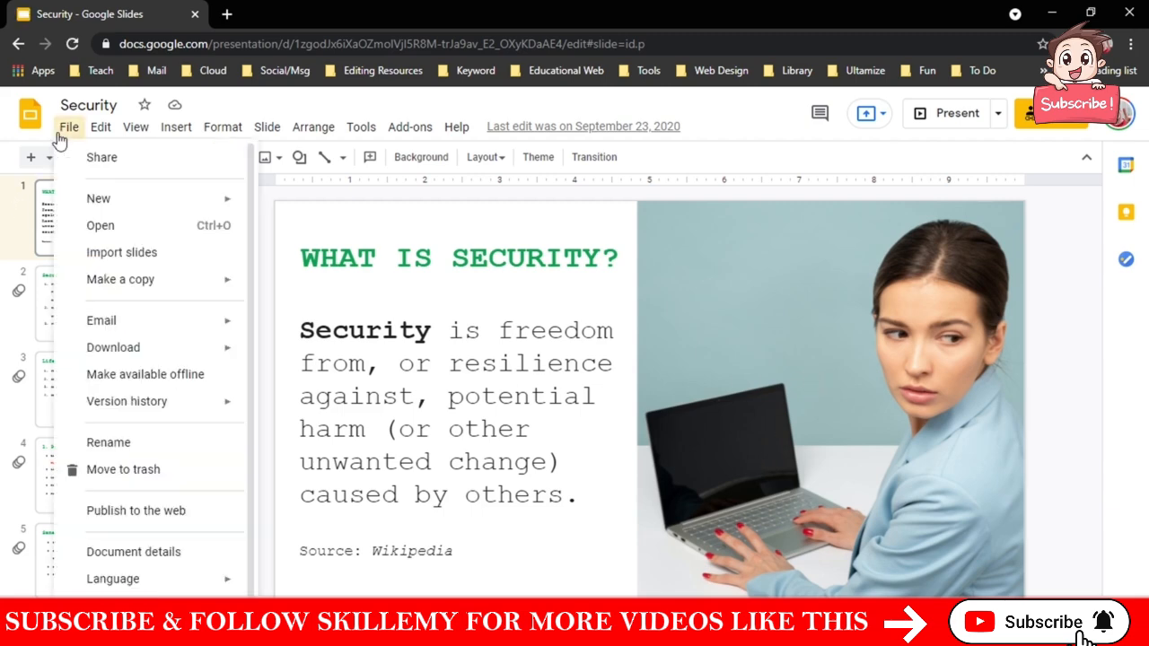
mouse_move(124, 217)
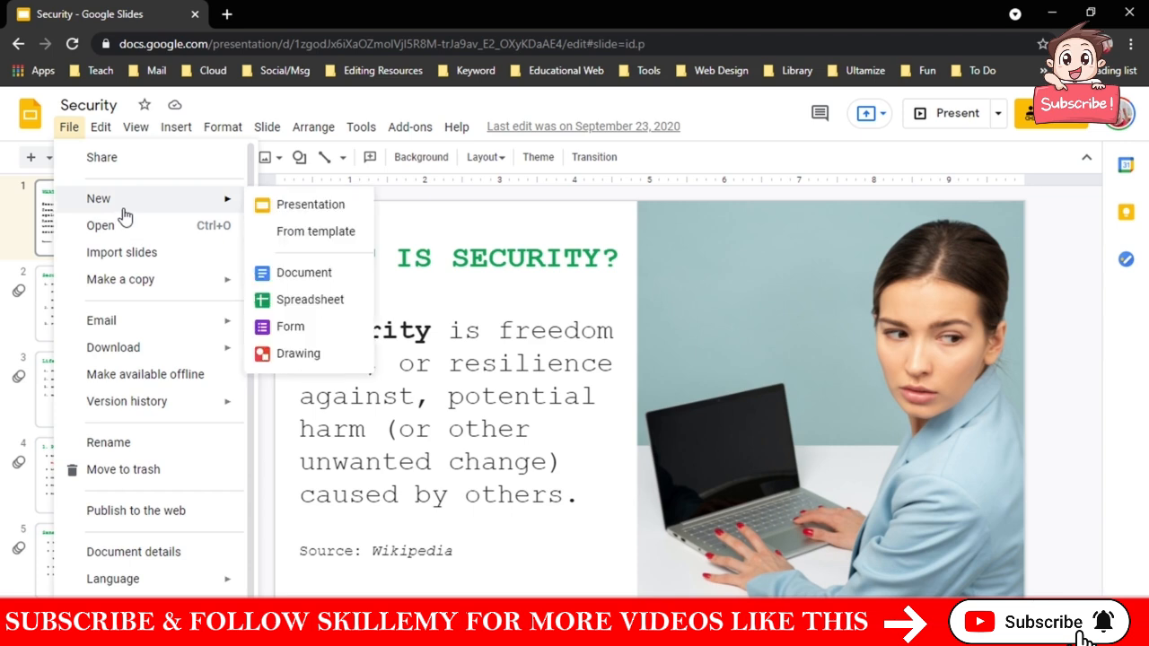